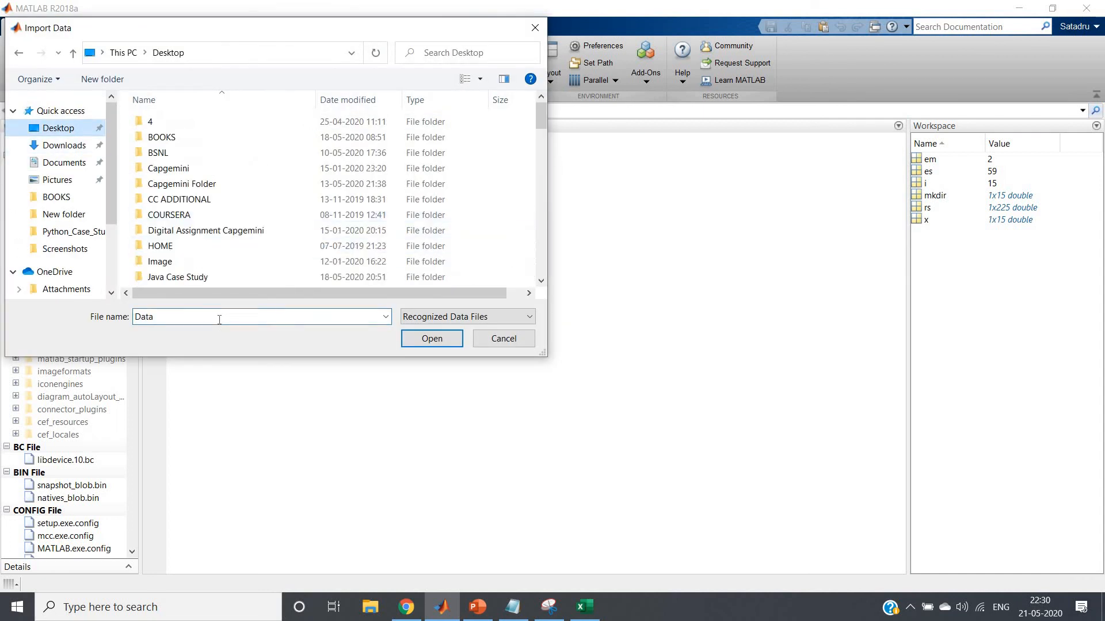
Import Data.csv from the Desktop into the workspace as a table and display Data in the Command Window
type("Data")
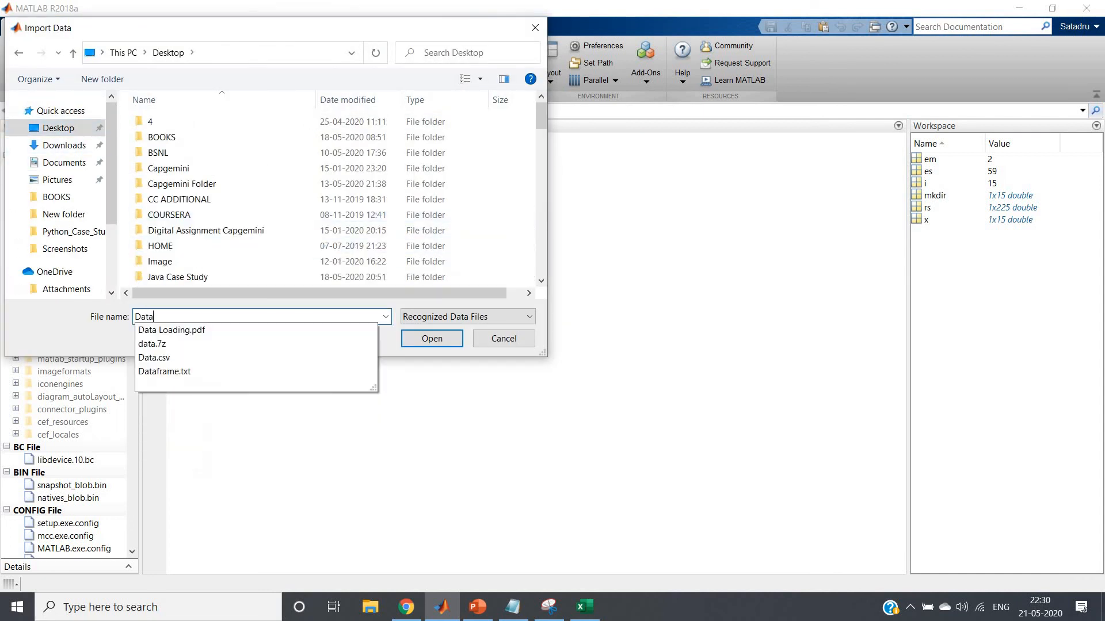
key("Down")
key("Down")
key("Down")
key("Return")
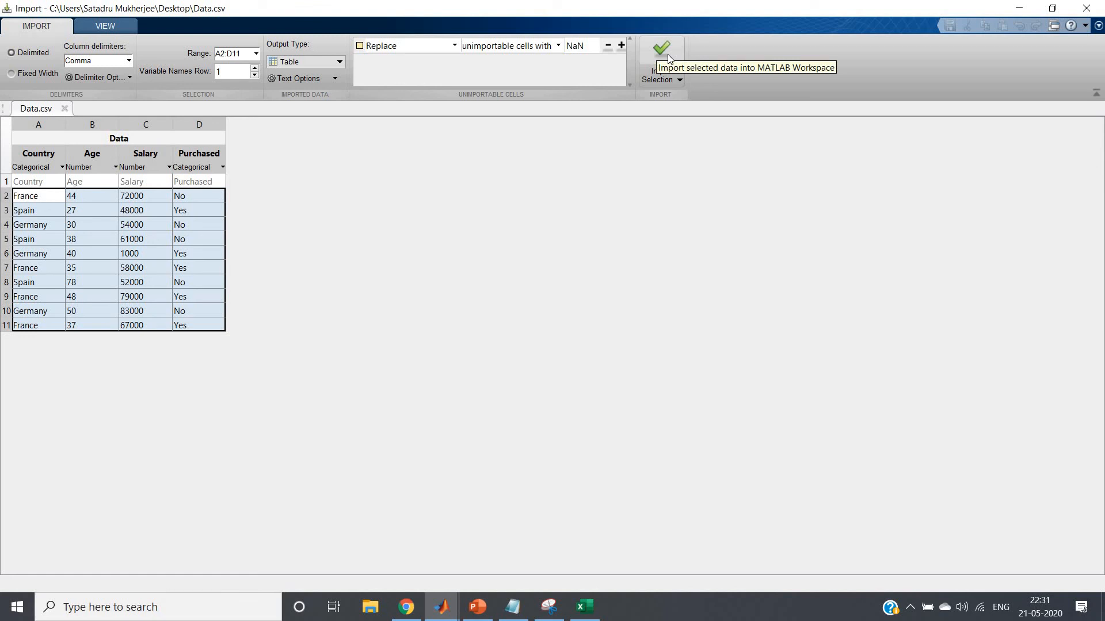
left_click(667, 54)
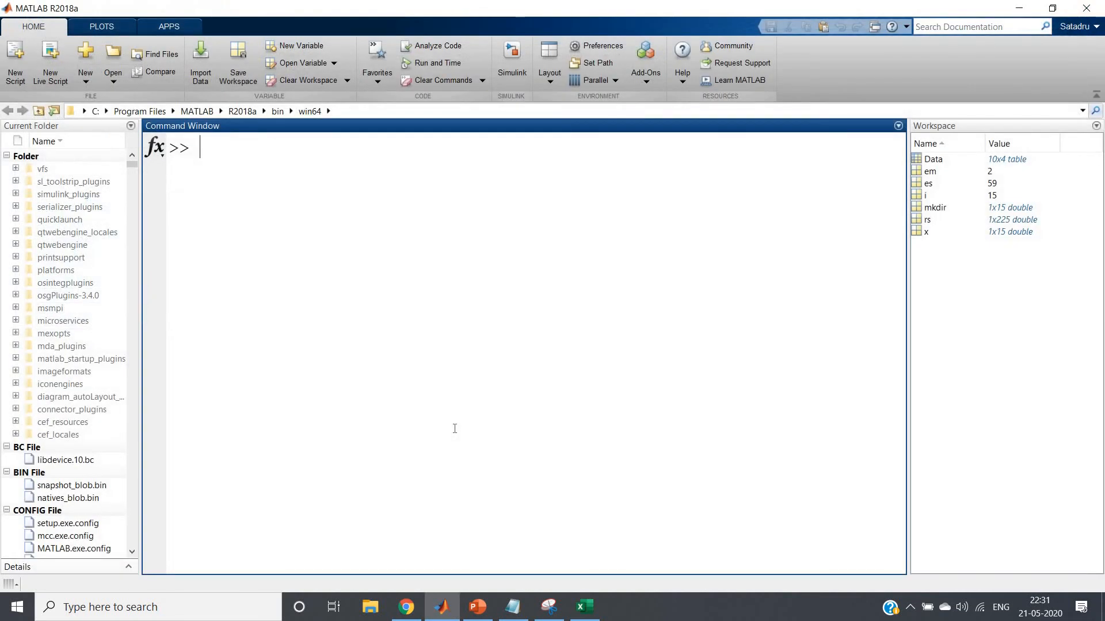
type("Data")
key("Return")
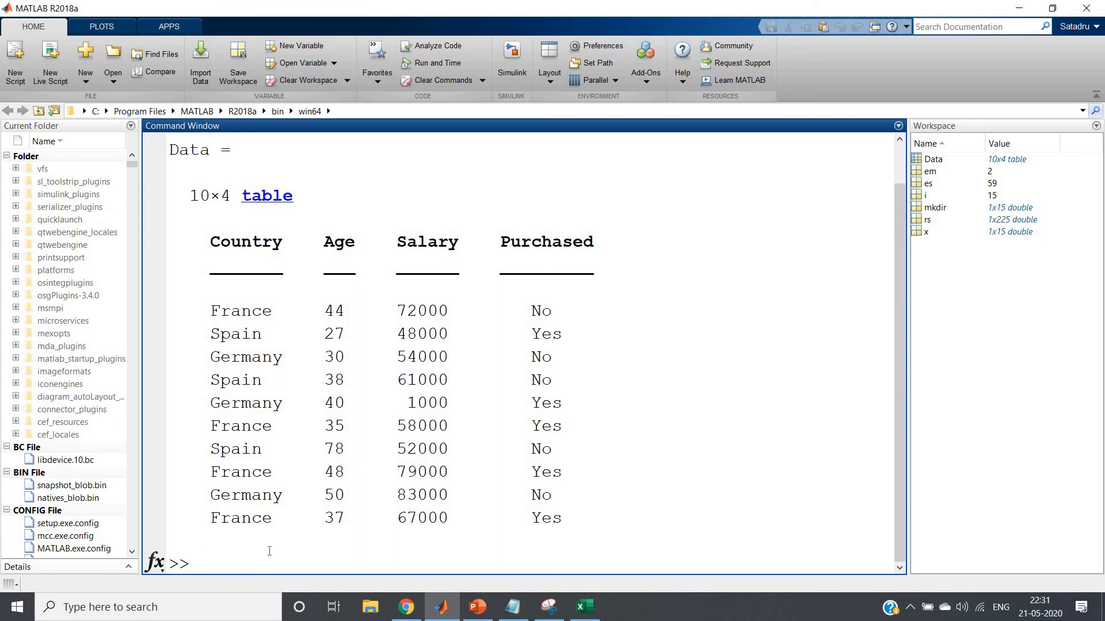
Run isoutlier(Data.Age) to flag the outliers in the Age column of the Data table
type("isour")
key("BackSpace")
type("tlier")
left_click(477, 605)
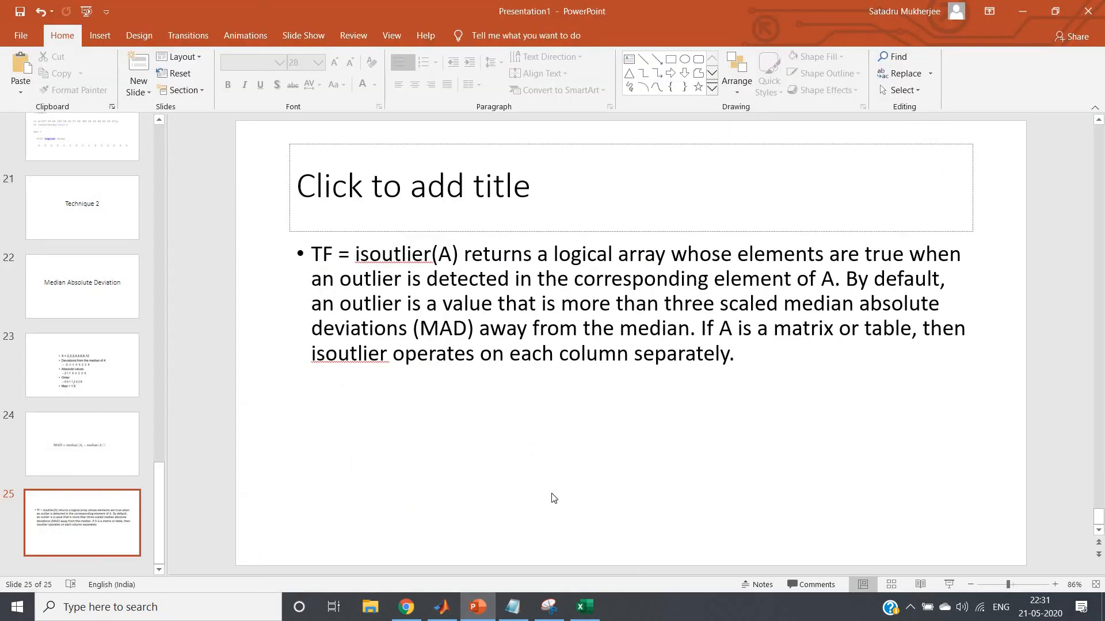
left_click(442, 606)
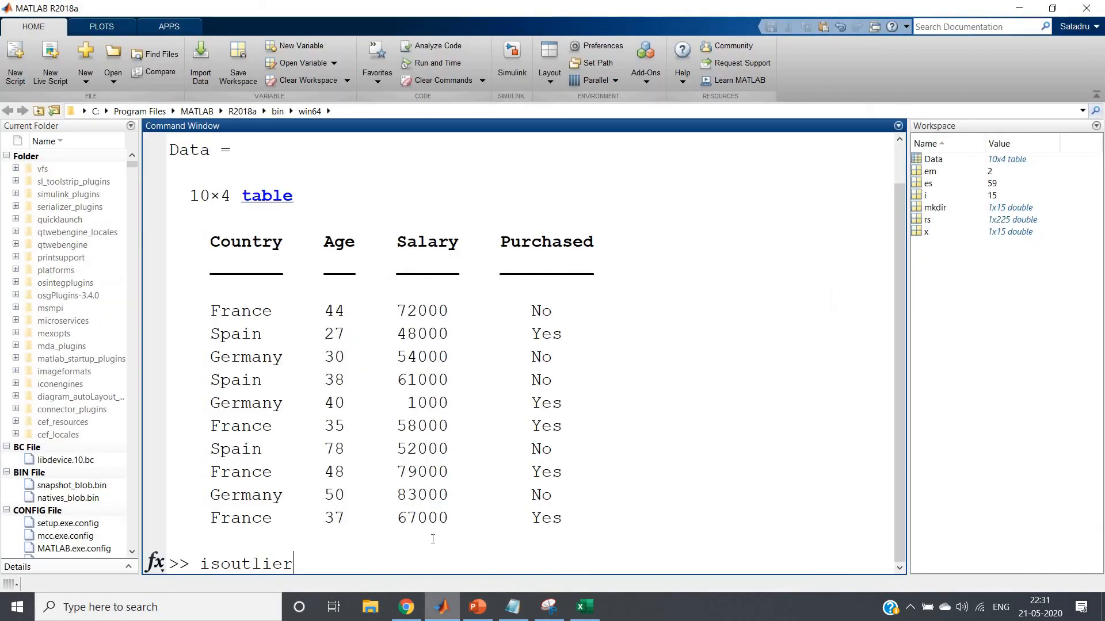
type("(Da")
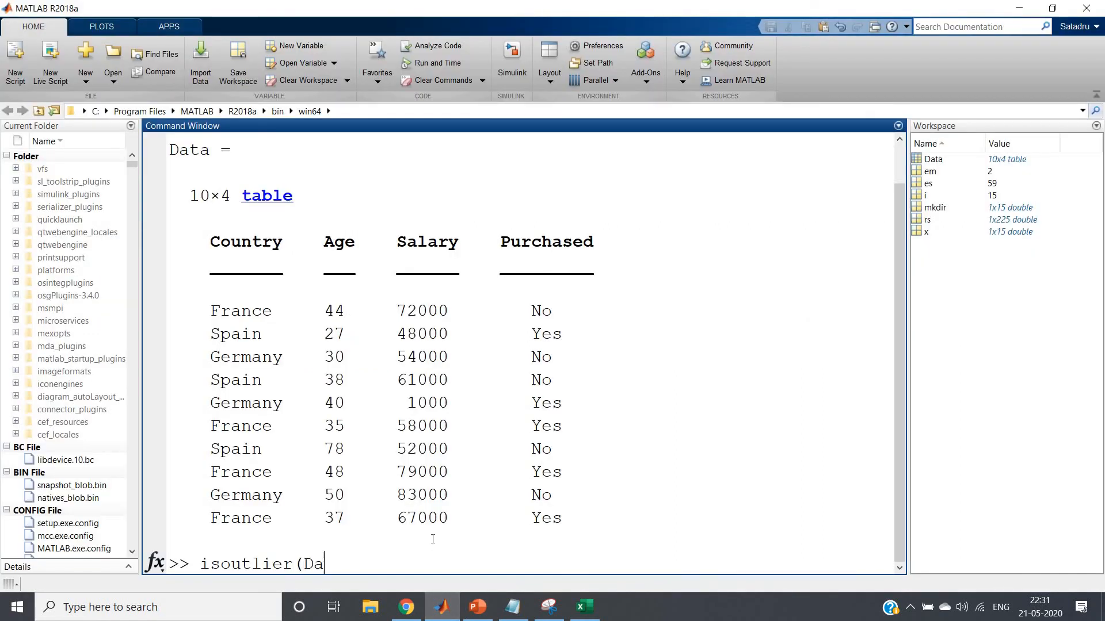
type("ta.Age)")
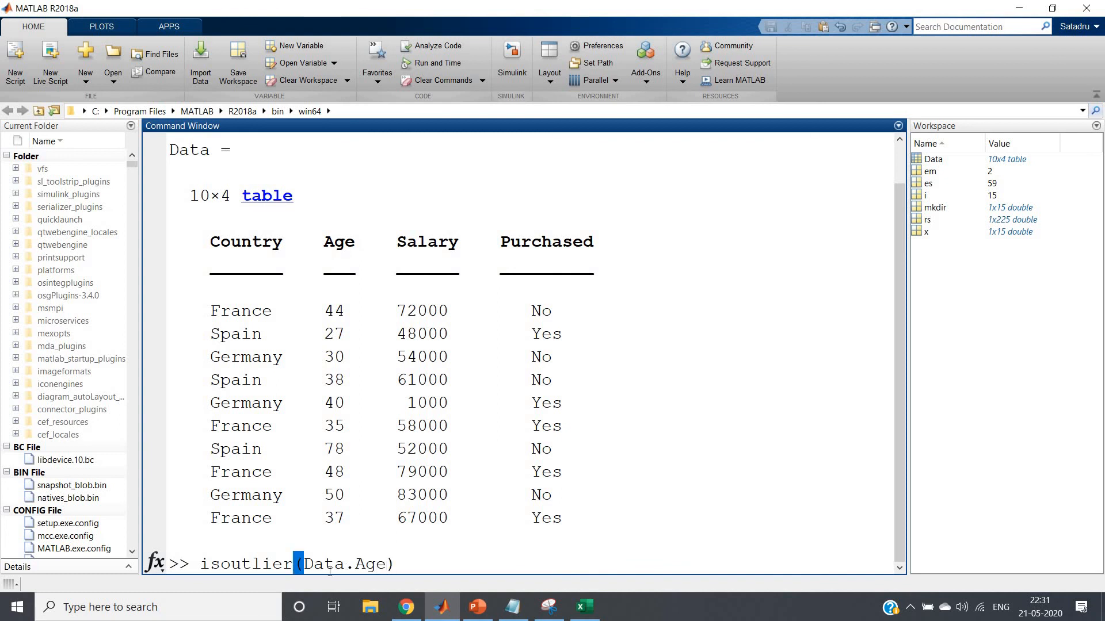
left_click_drag(303, 563, 386, 564)
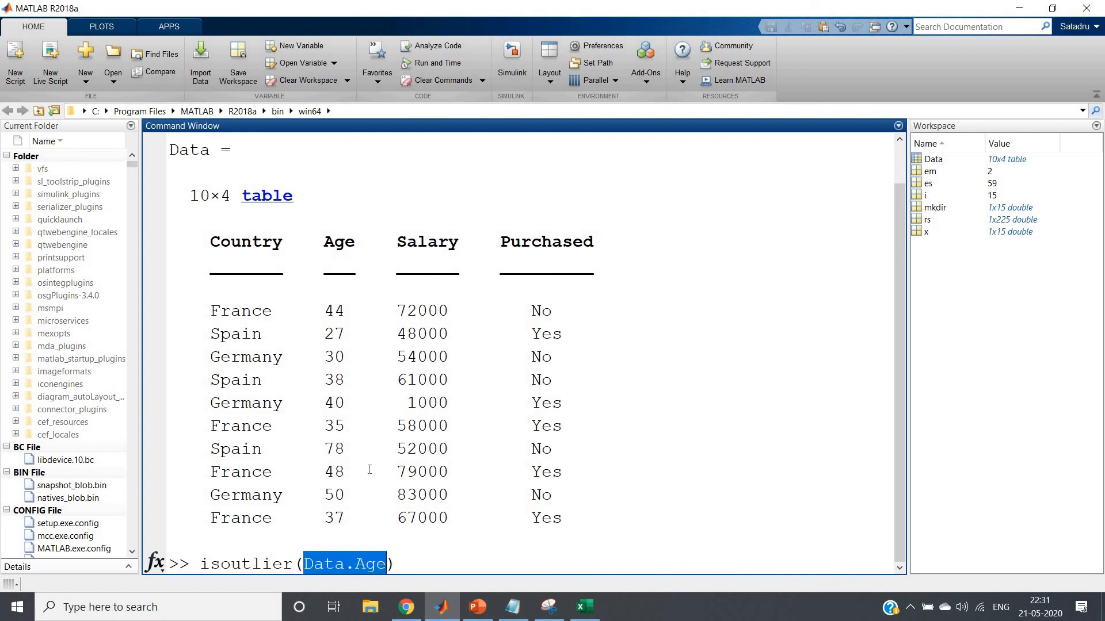
left_click(398, 564)
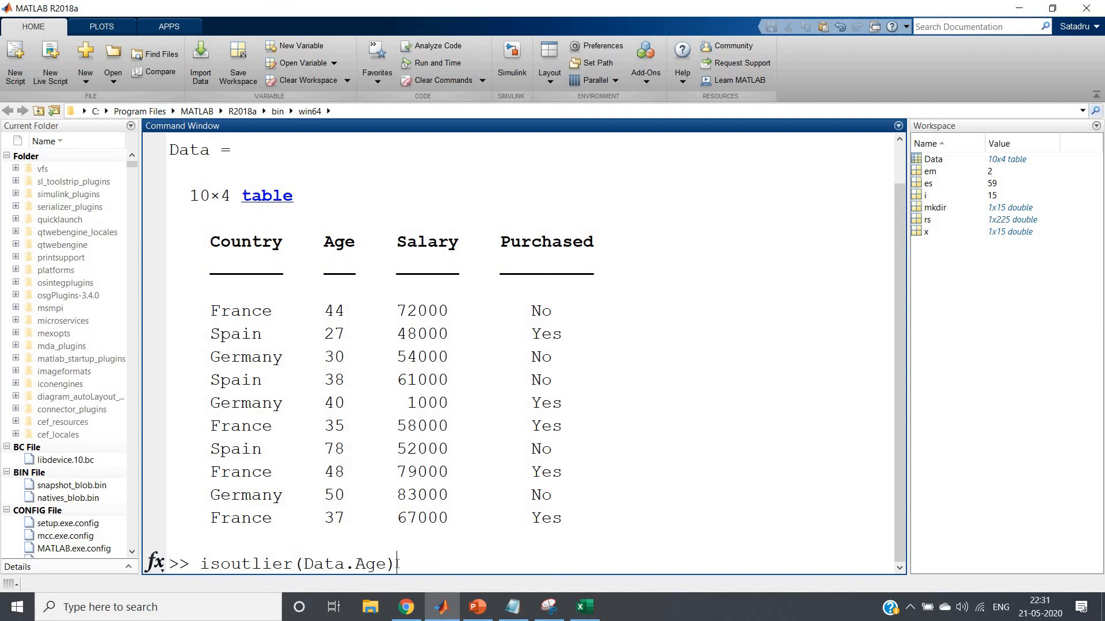
key("Return")
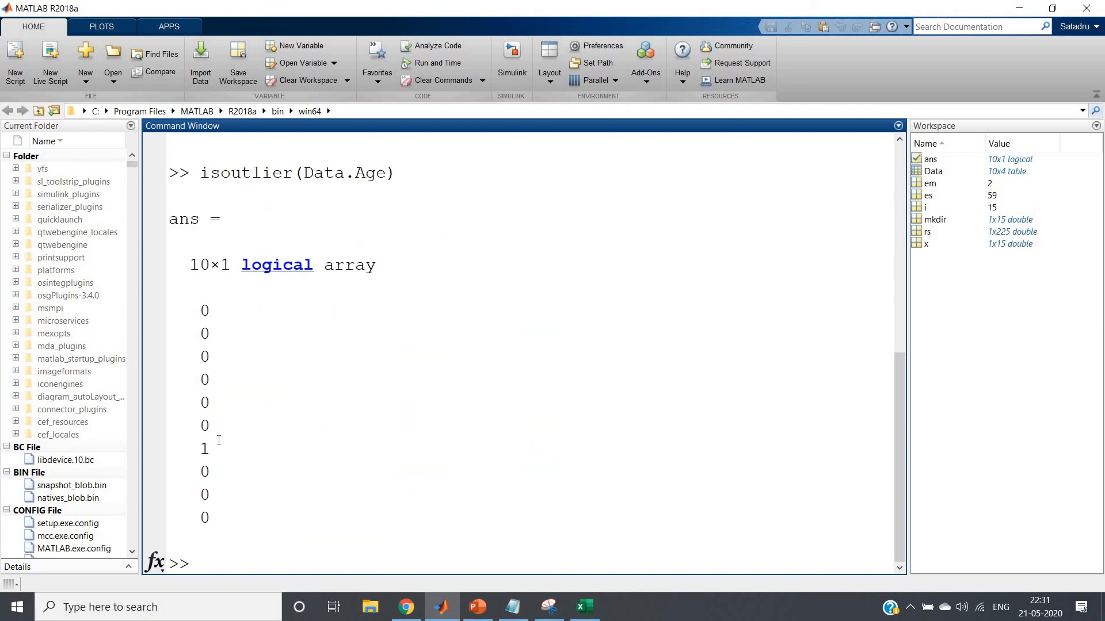
Compare the logical outlier array with the Age values in the Data table to identify which row is flagged
left_click_drag(199, 305, 224, 520)
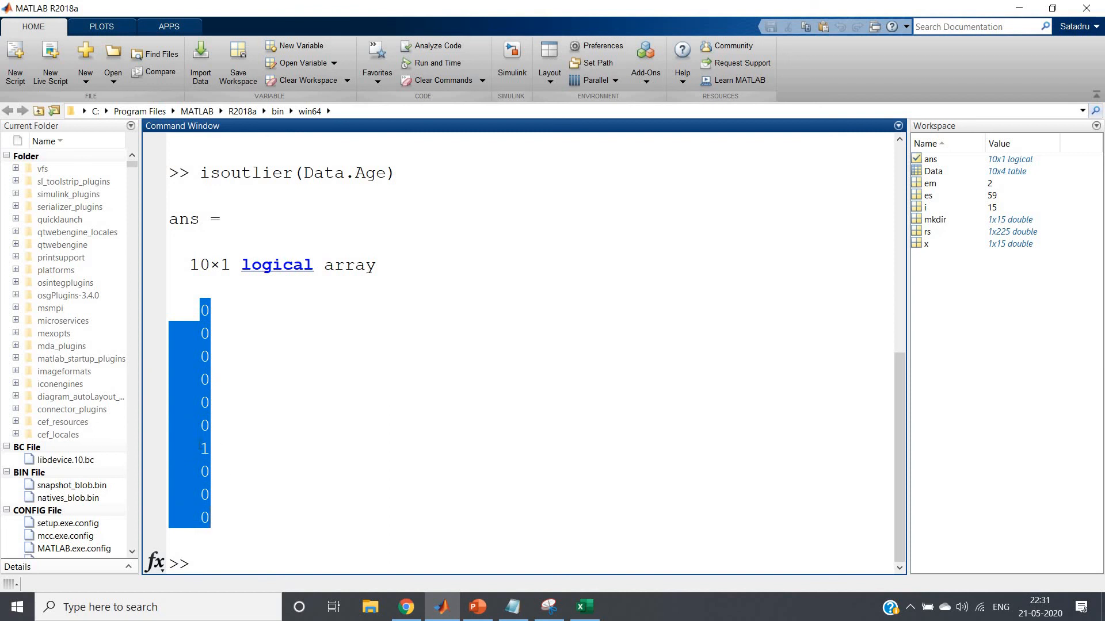
left_click(212, 429)
double_click(219, 447)
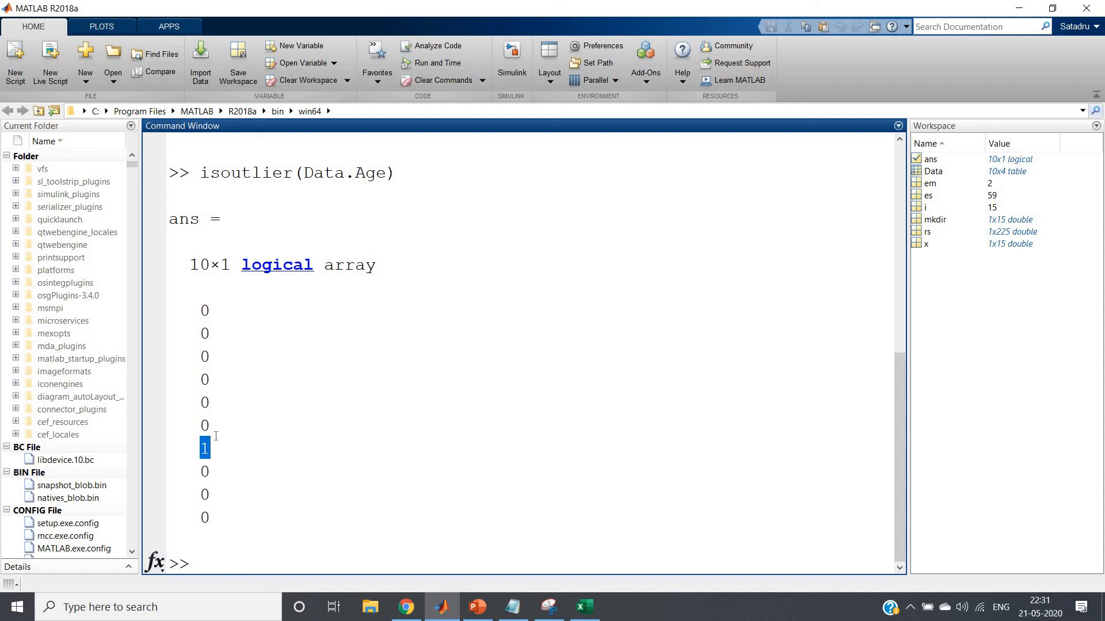
scroll(224, 439, "up", 4)
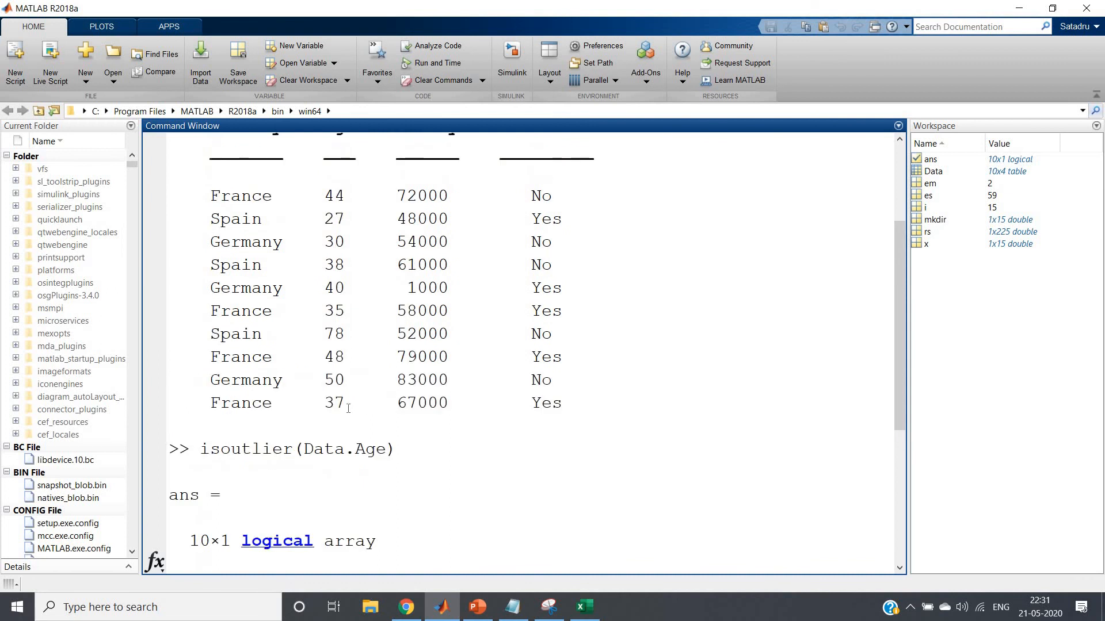
double_click(335, 402)
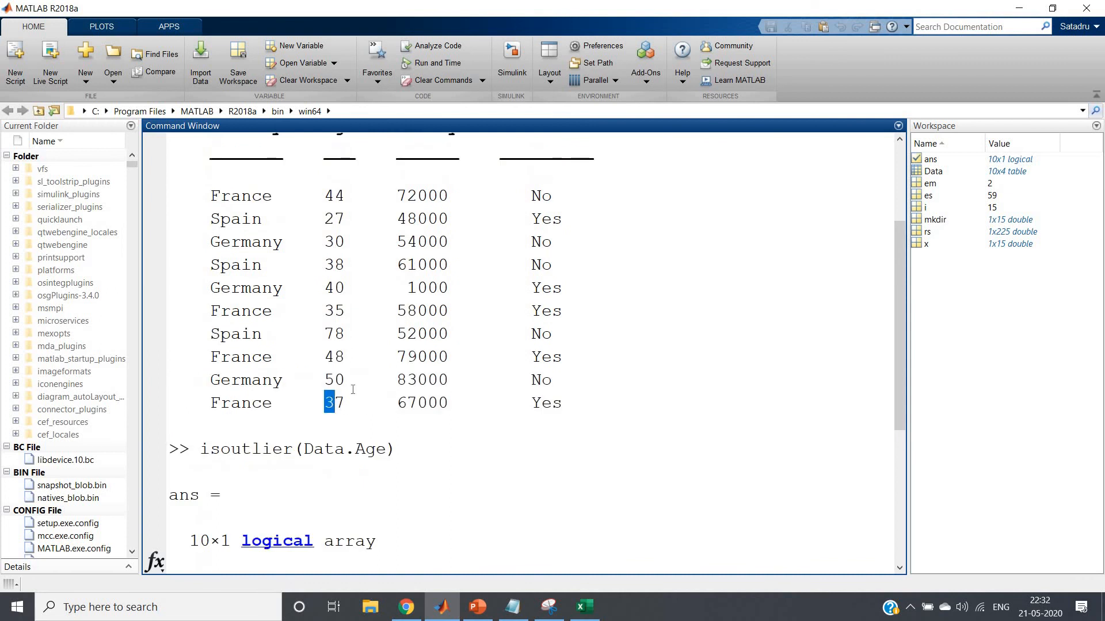
double_click(351, 333)
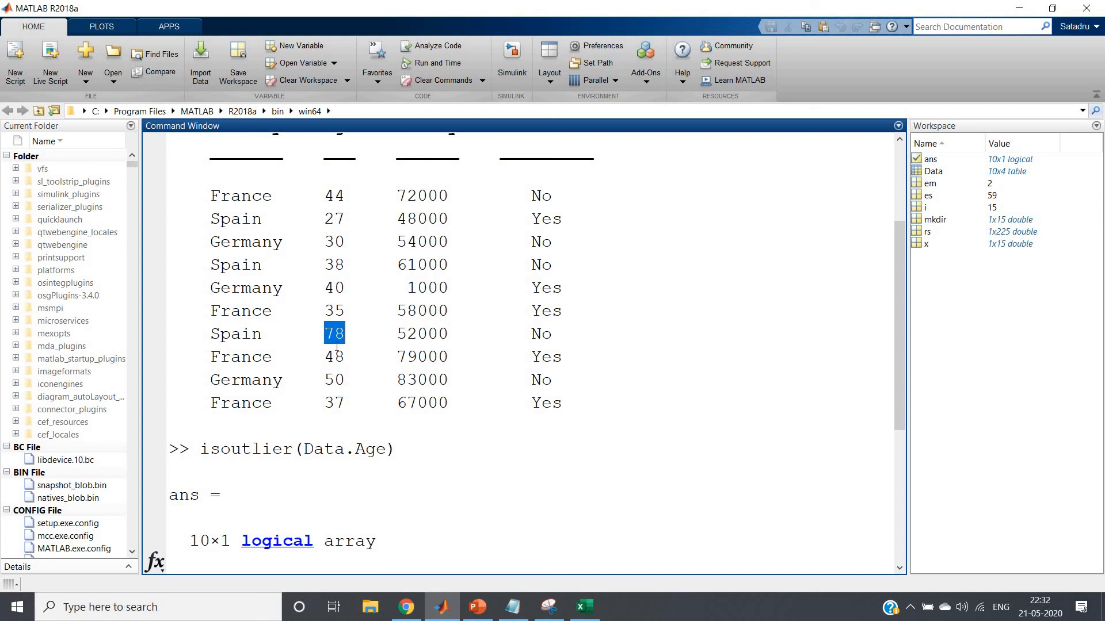
left_click(336, 347)
scroll(336, 348, "down", 4)
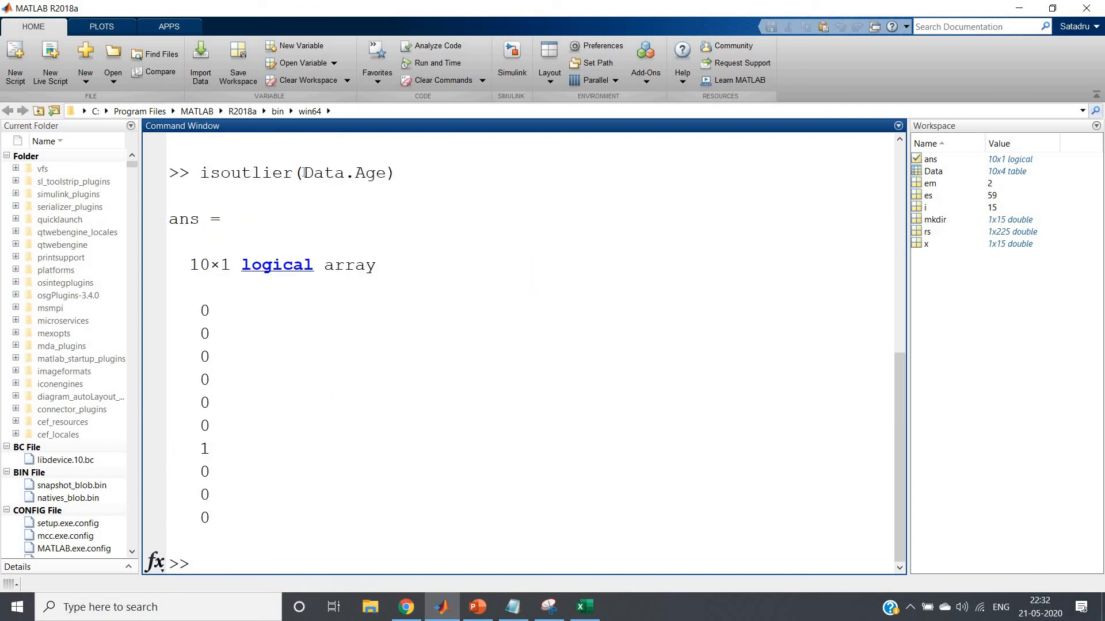
left_click_drag(199, 173, 403, 177)
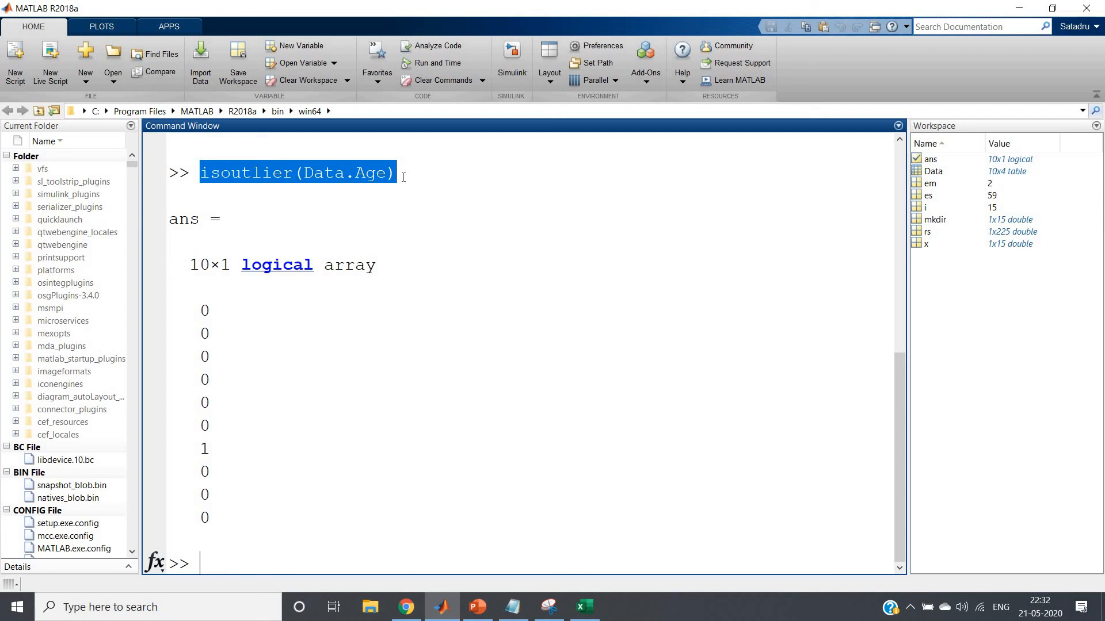
left_click_drag(200, 305, 216, 508)
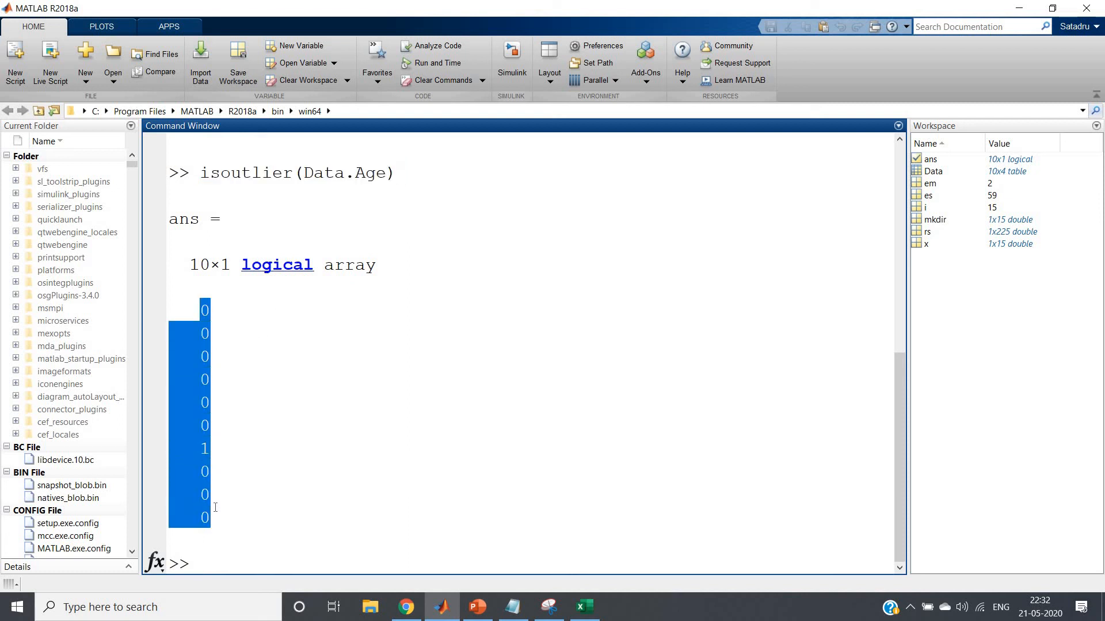
left_click(239, 538)
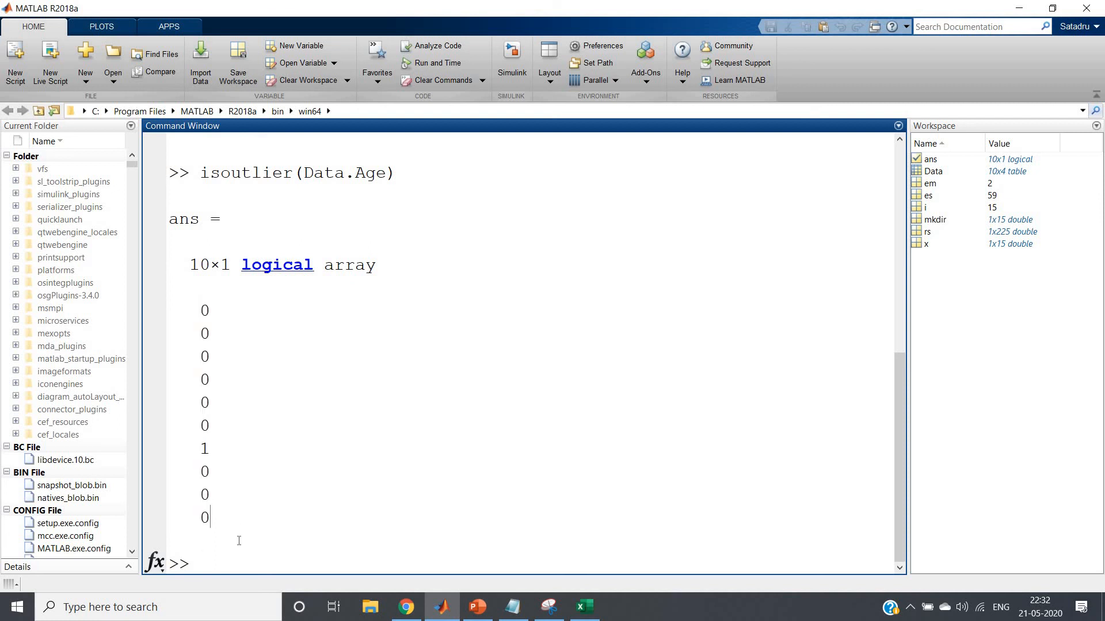
Run Data(~ans,:) to list all columns of only the rows whose age is not an outlier
type("Data(ans")
key("Left")
key("Left")
key("Left")
type("~ans,")
left_click_drag(252, 564, 294, 563)
left_click(308, 563)
scroll(308, 564, "up", 6)
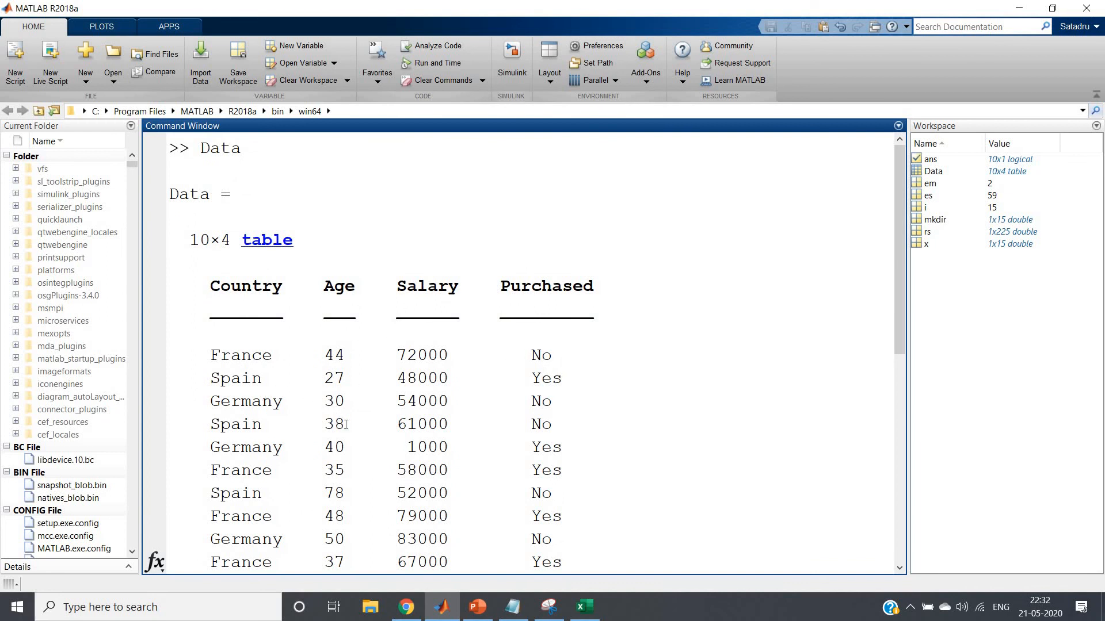
scroll(345, 449, "down", 6)
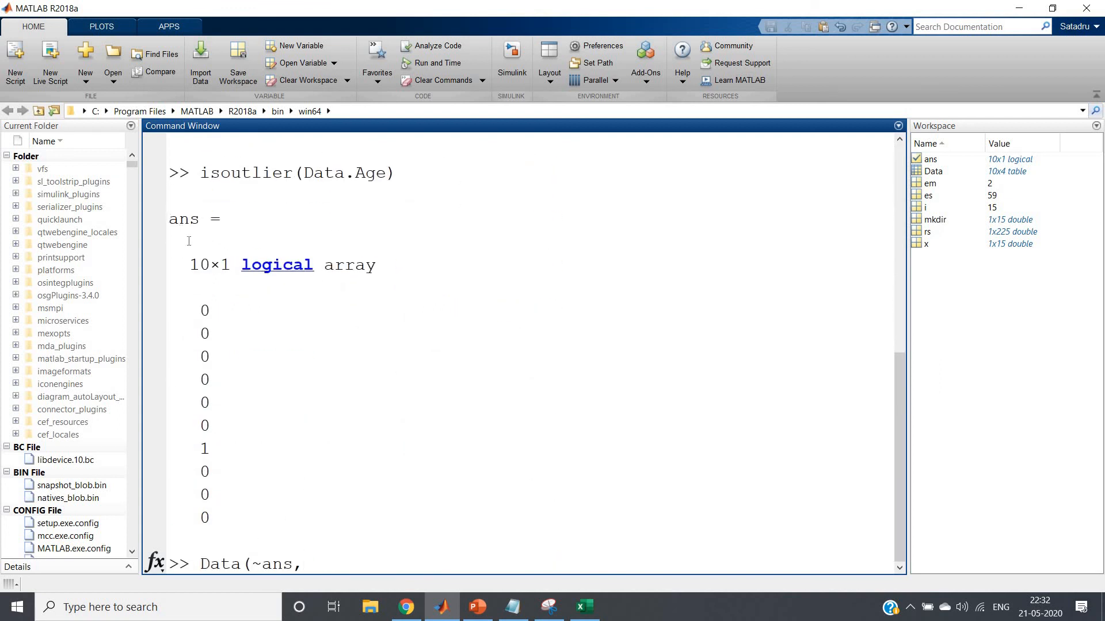
left_click_drag(169, 219, 246, 516)
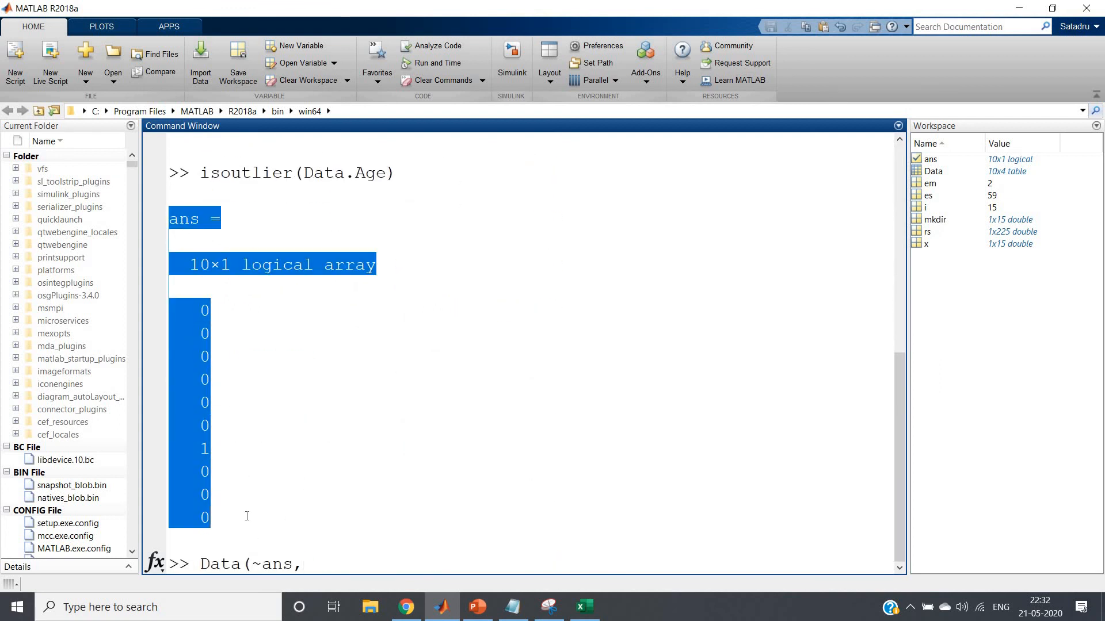
left_click(247, 516)
type(":")
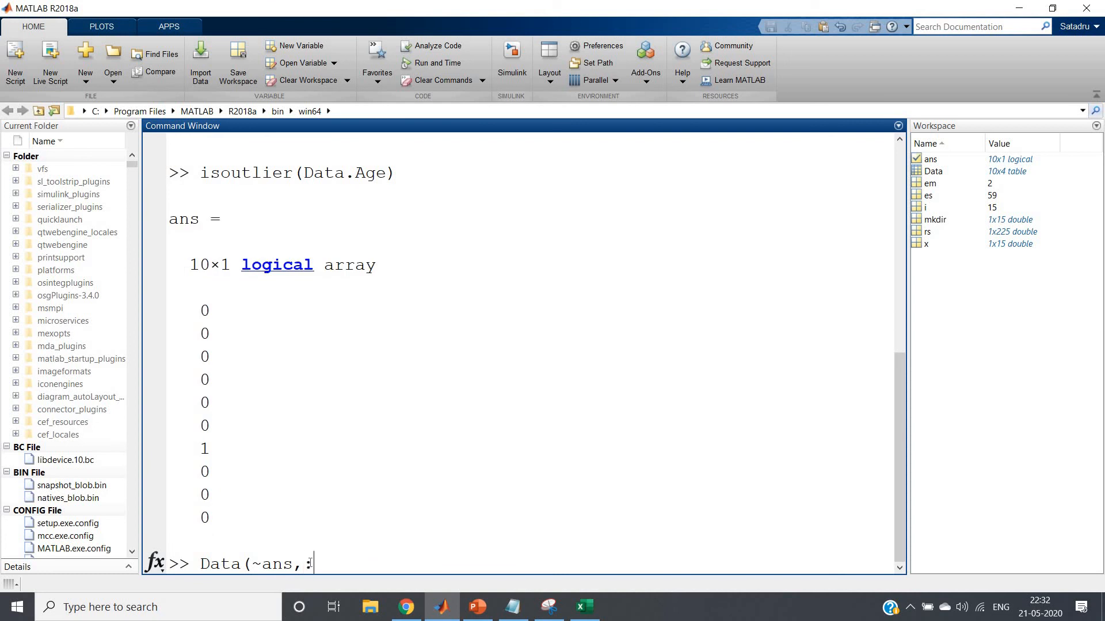
type(")")
key("Return")
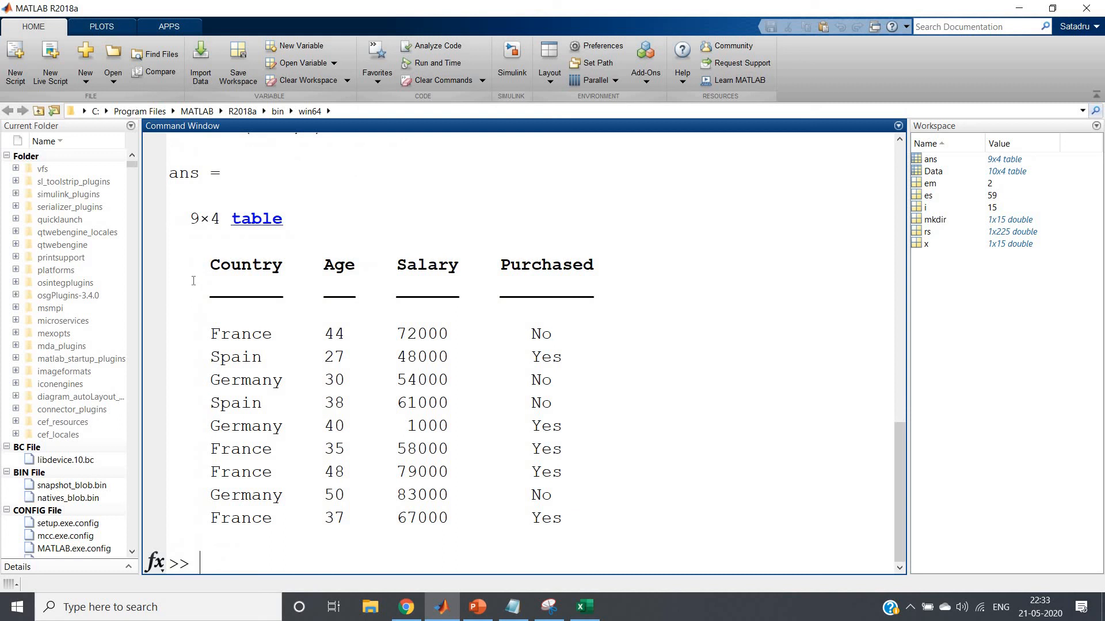
Review the filtered table's rows and clear the Command Window with clc
left_click_drag(171, 321, 595, 527)
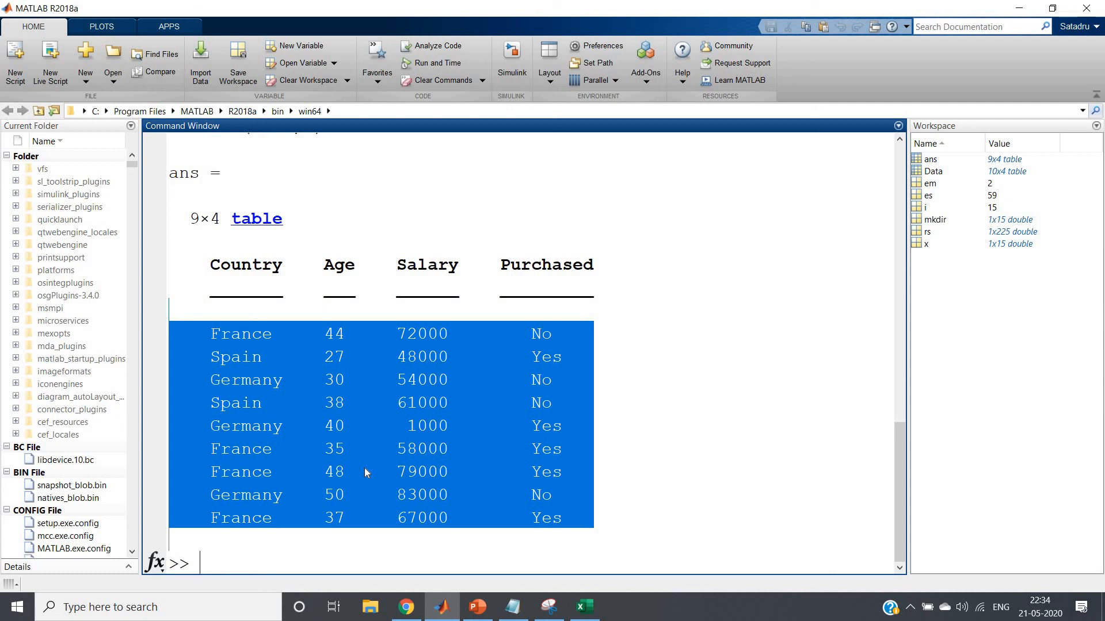
left_click(302, 553)
type("clc")
key("Return")
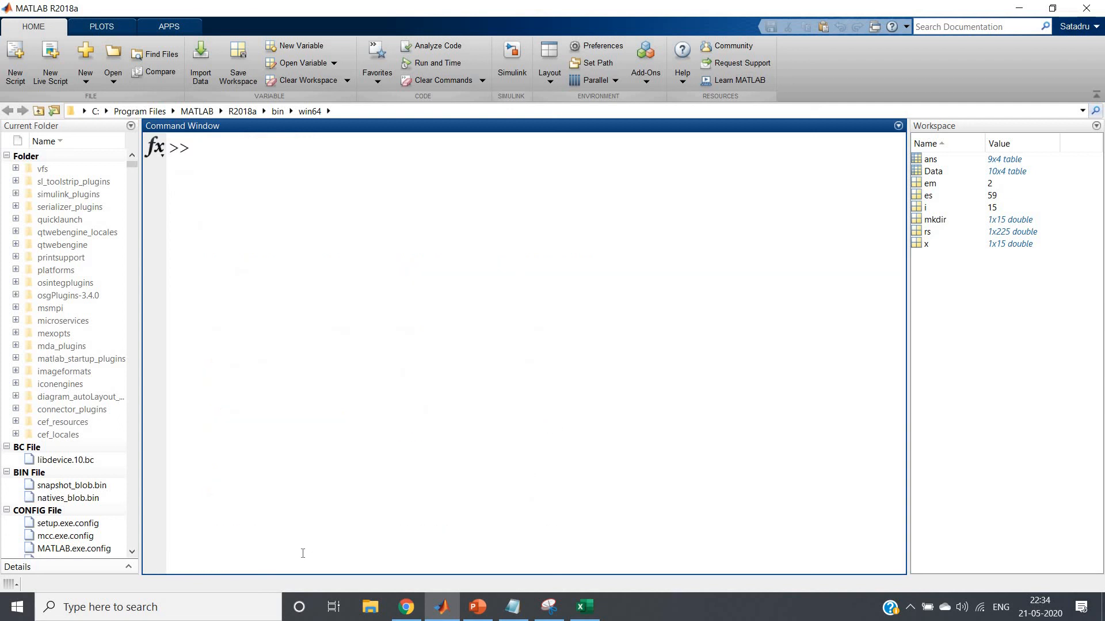